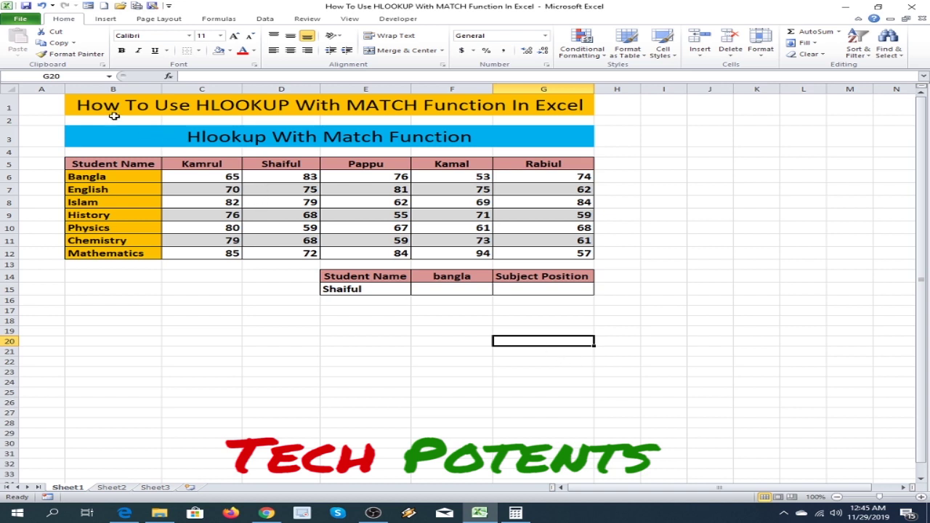
Step: Examine the student marks table in B5:G12 and the lookup table in E14:G15
{"action": "left_click_drag", "start_coordinate": [89, 109], "coordinate": [504, 285]}
{"action": "left_click", "coordinate": [690, 332]}
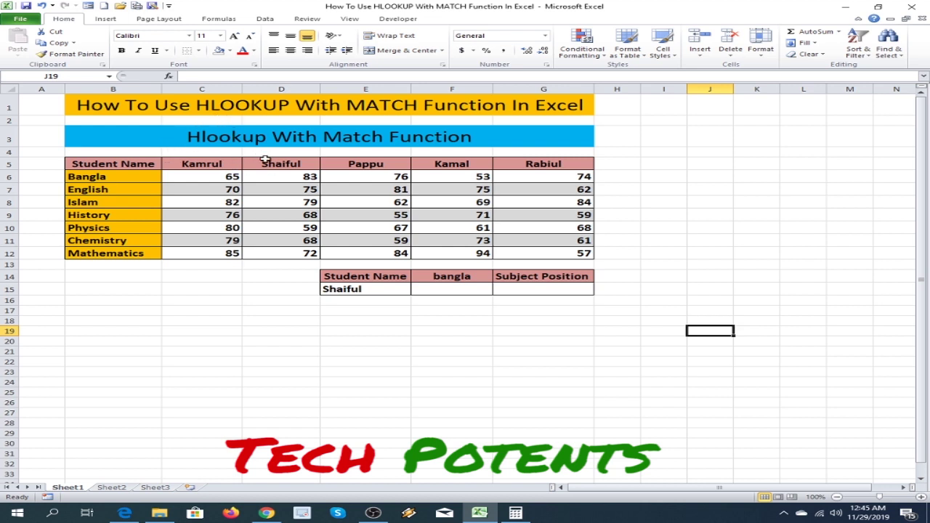
{"action": "left_click", "coordinate": [94, 165]}
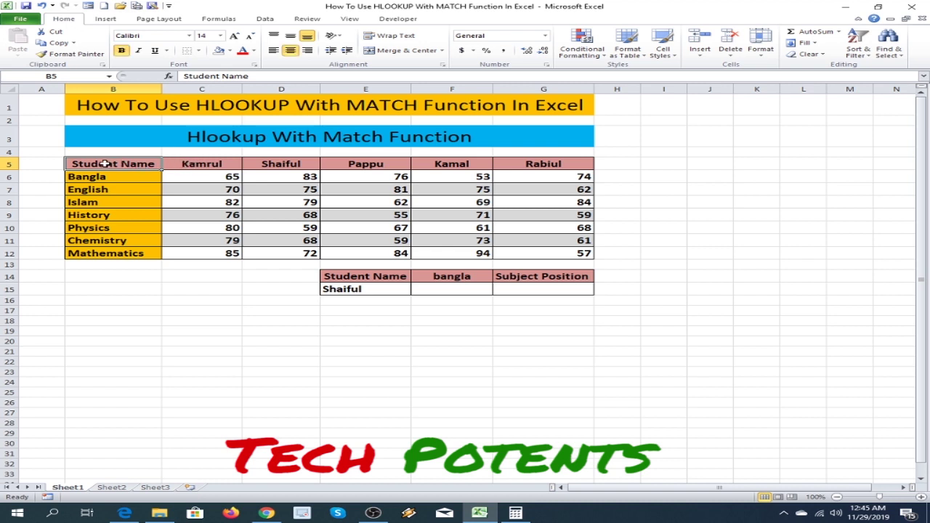
{"action": "left_click_drag", "start_coordinate": [216, 164], "coordinate": [552, 165]}
{"action": "left_click_drag", "start_coordinate": [87, 177], "coordinate": [106, 254]}
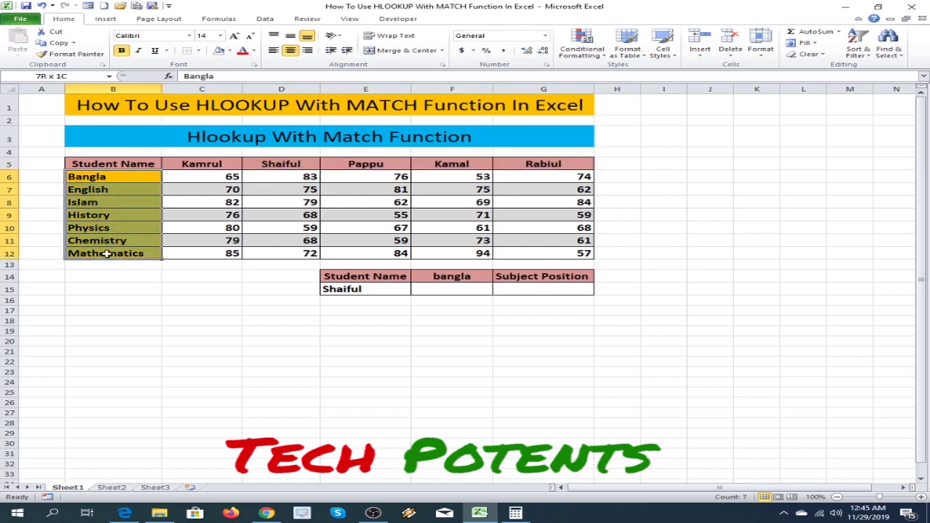
{"action": "left_click_drag", "start_coordinate": [106, 254], "coordinate": [106, 253]}
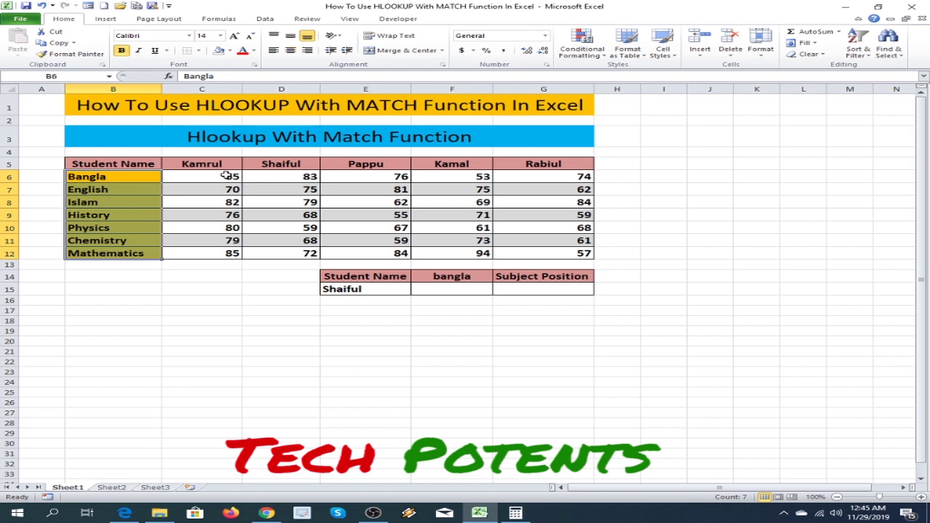
{"action": "left_click_drag", "start_coordinate": [225, 177], "coordinate": [559, 249]}
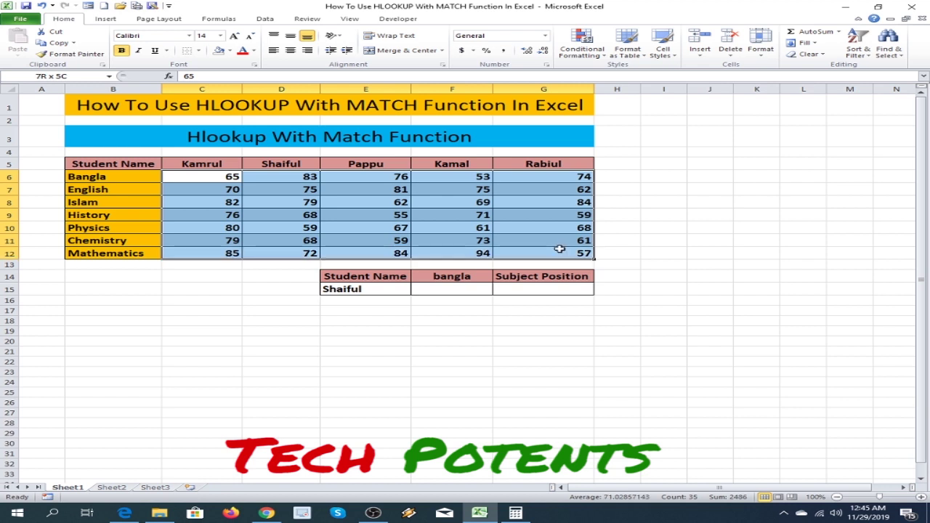
{"action": "left_click", "coordinate": [614, 351]}
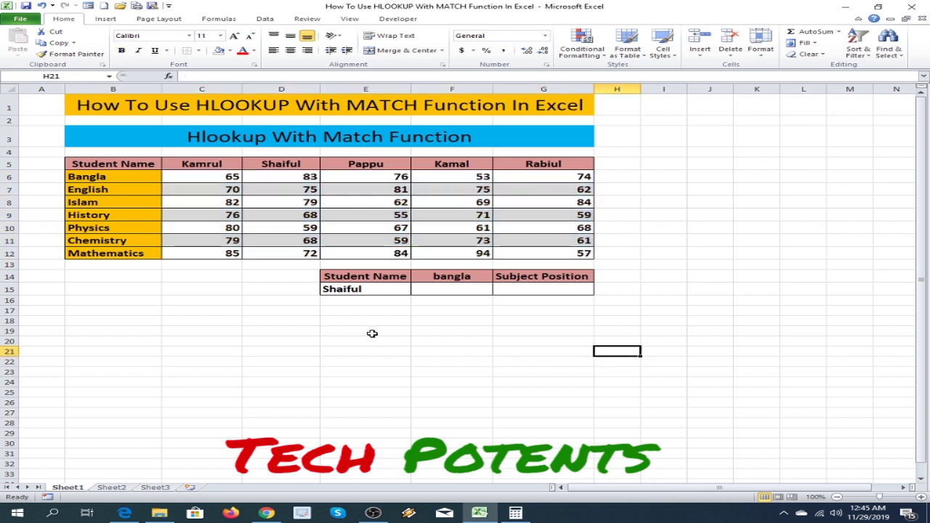
{"action": "left_click_drag", "start_coordinate": [339, 276], "coordinate": [578, 294]}
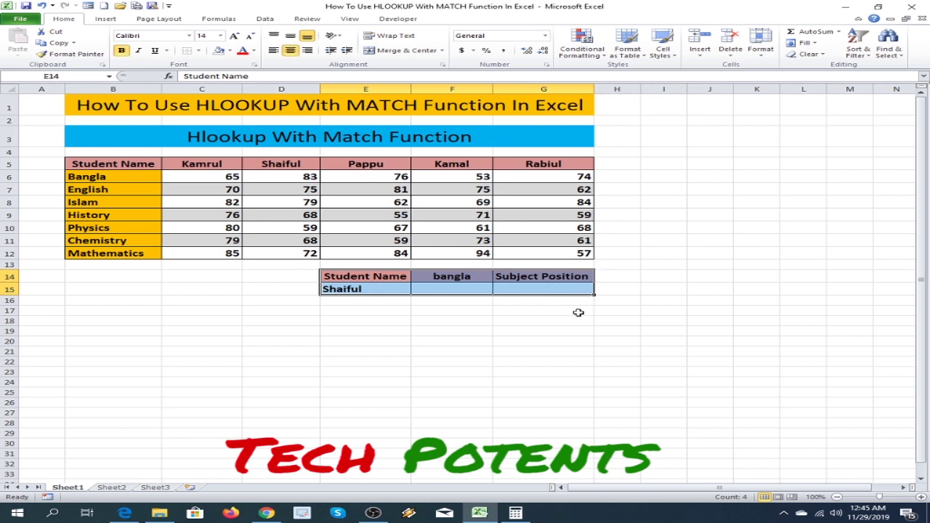
{"action": "left_click", "coordinate": [576, 331]}
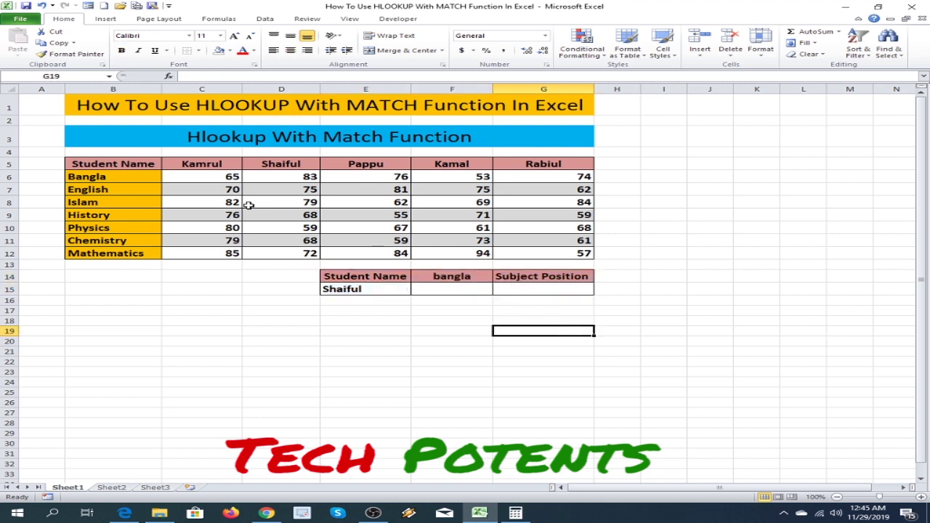
{"action": "left_click", "coordinate": [125, 164]}
{"action": "left_click_drag", "start_coordinate": [124, 164], "coordinate": [526, 254]}
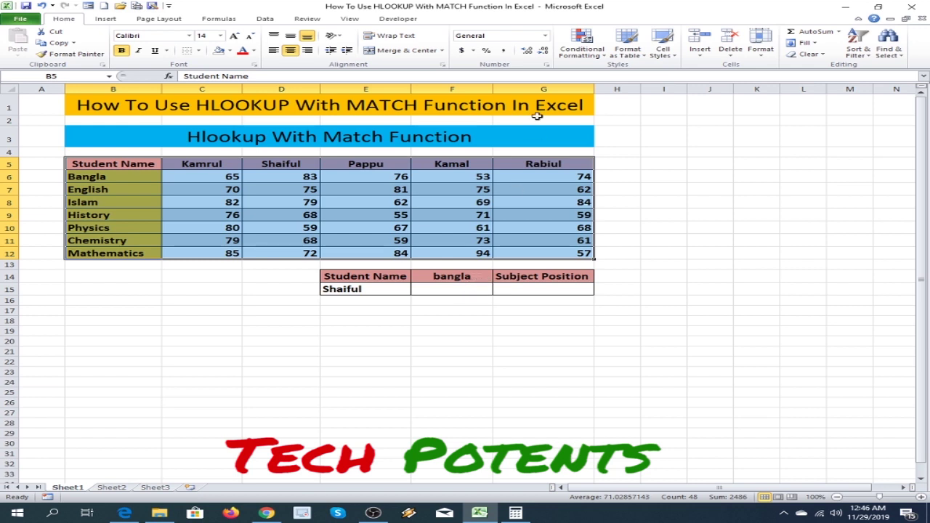
Step: Start an HLOOKUP formula in F15 using the student name in E15 as the lookup value
{"action": "left_click", "coordinate": [443, 288]}
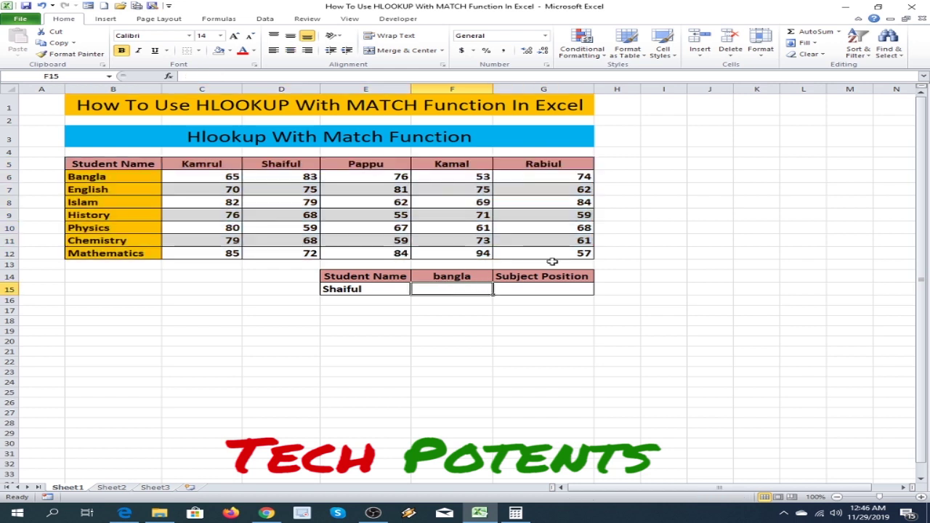
{"action": "type", "text": "="}
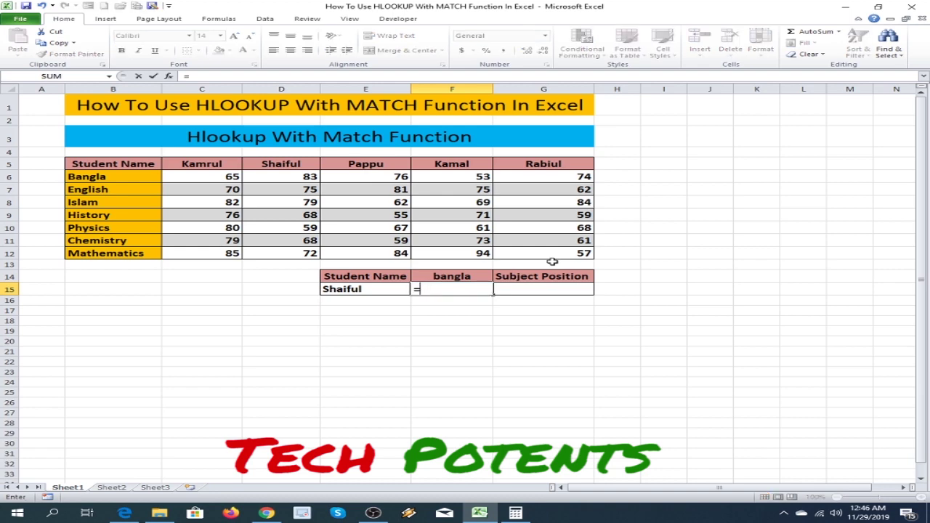
{"action": "type", "text": "hl"}
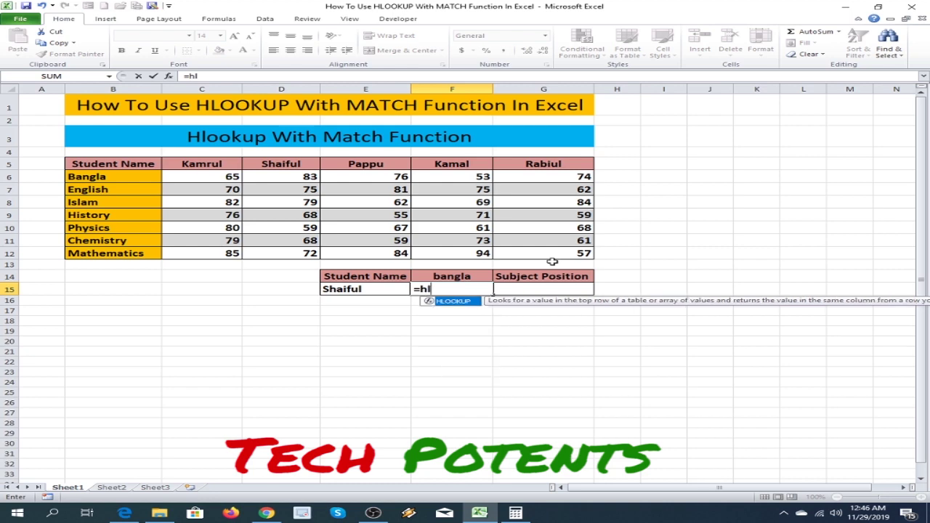
{"action": "key", "text": "Tab"}
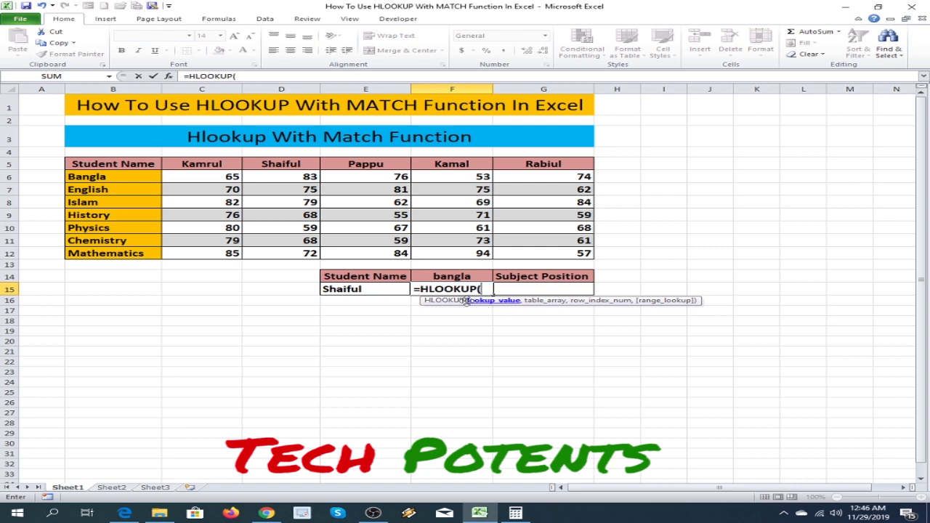
{"action": "left_click", "coordinate": [344, 289]}
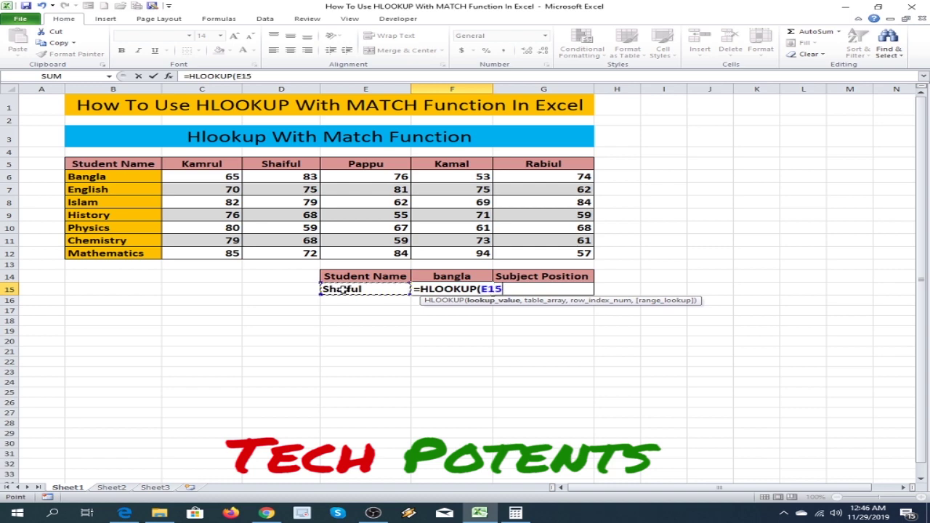
{"action": "type", "text": ","}
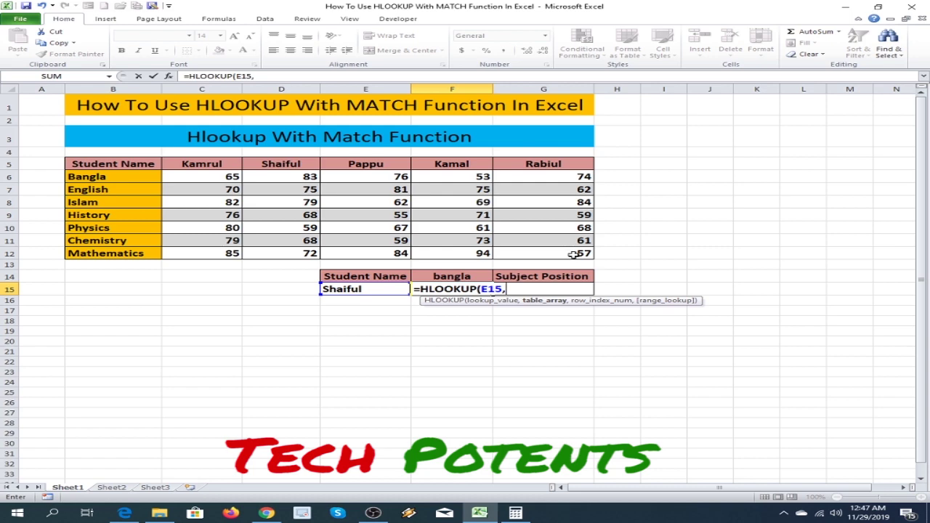
Step: Set the HLOOKUP table array to the absolute range $B$5:$G$12 and begin a nested MATCH function for the row index
{"action": "left_click", "coordinate": [82, 164]}
{"action": "left_click_drag", "start_coordinate": [82, 164], "coordinate": [565, 251]}
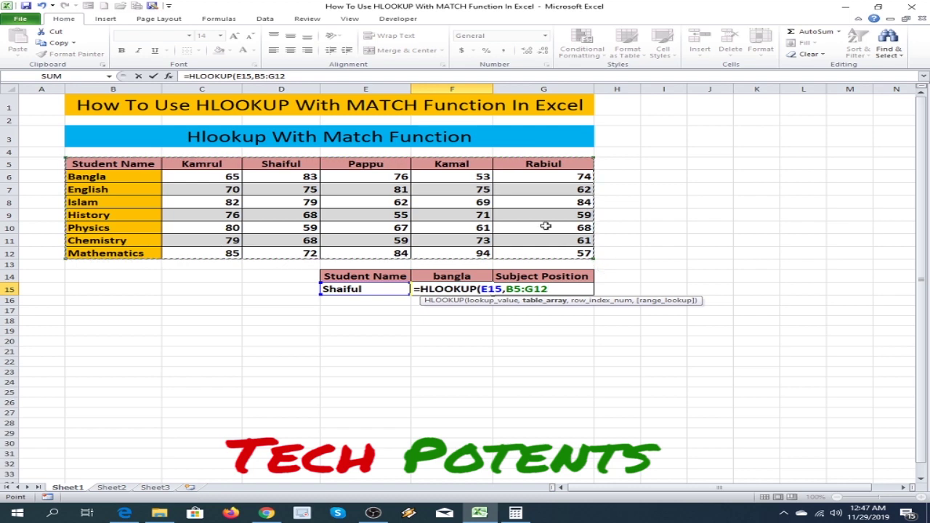
{"action": "key", "text": "F4"}
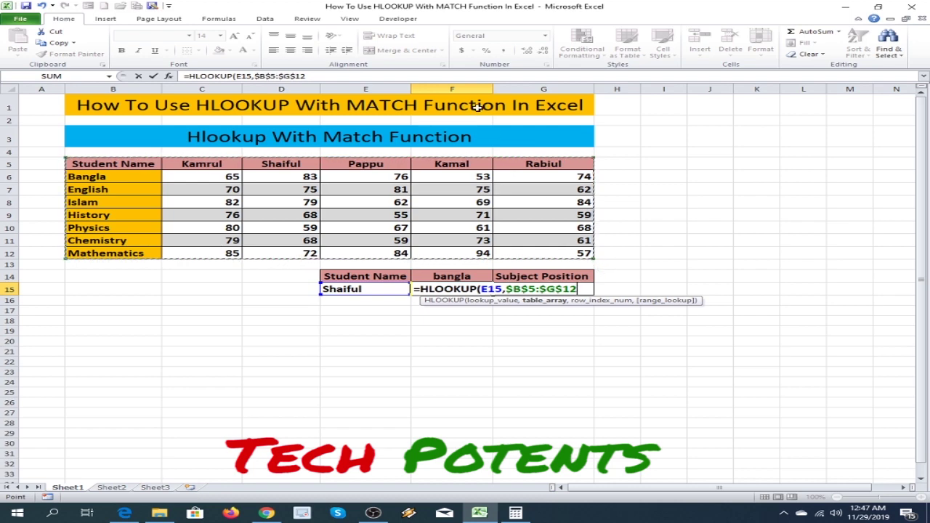
{"action": "type", "text": ","}
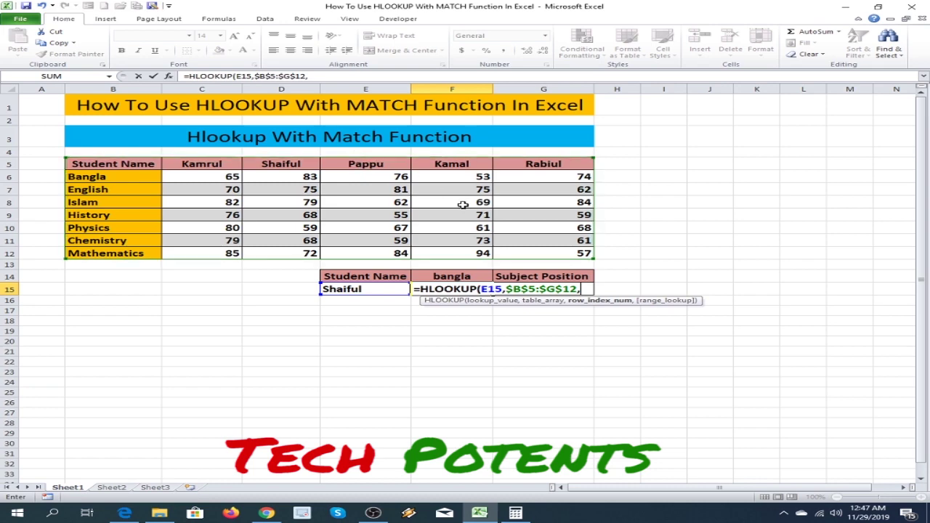
{"action": "type", "text": "ma"}
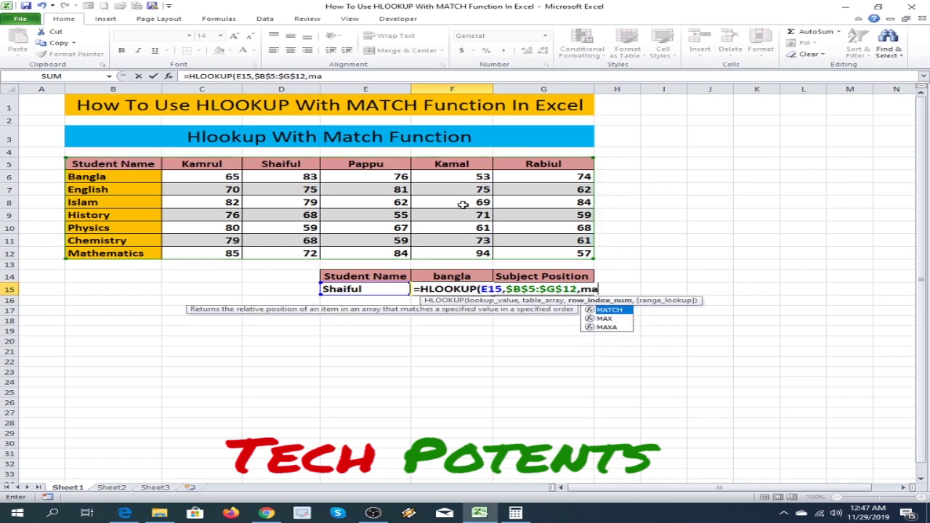
{"action": "key", "text": "Tab"}
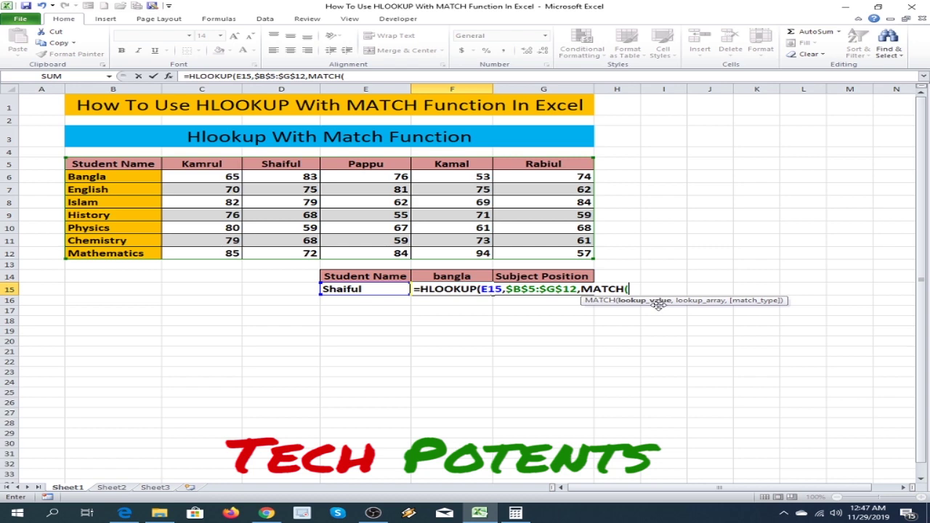
{"action": "left_click", "coordinate": [446, 277]}
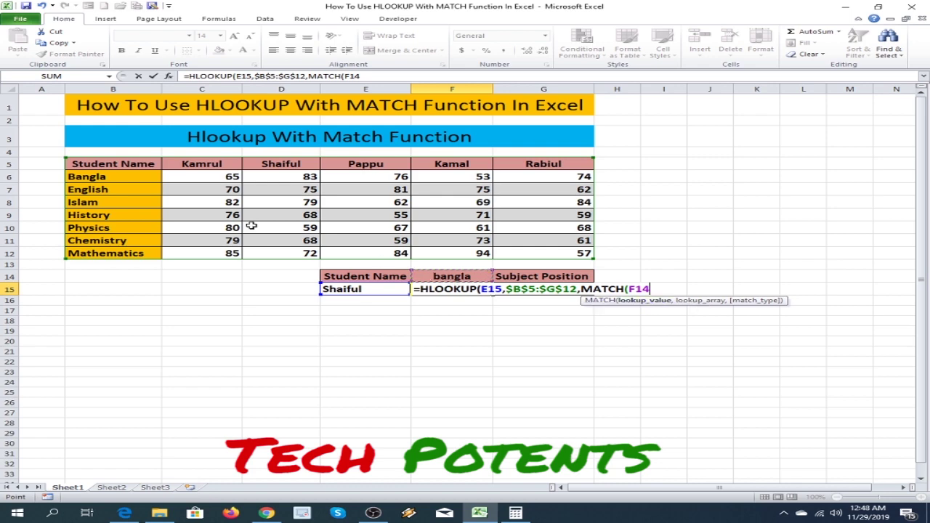
{"action": "left_click", "coordinate": [92, 166]}
{"action": "left_click_drag", "start_coordinate": [92, 166], "coordinate": [89, 253]}
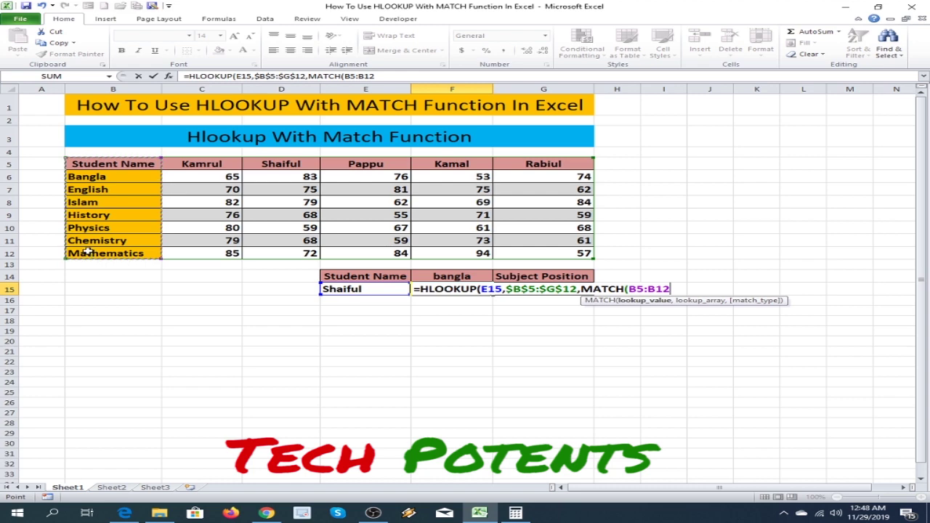
{"action": "key", "text": "BackSpace"}
{"action": "key", "text": "BackSpace"}
{"action": "key", "text": "BackSpace"}
{"action": "key", "text": "BackSpace"}
{"action": "key", "text": "BackSpace"}
{"action": "key", "text": "BackSpace"}
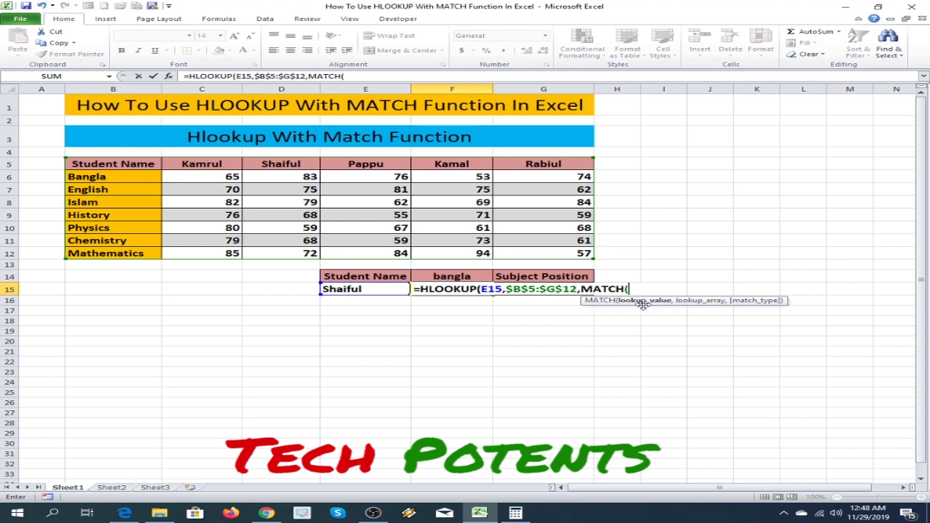
Step: Complete the nested MATCH with F14, B5:B12 and match type 0, and finish the HLOOKUP with range lookup 0
{"action": "left_click", "coordinate": [432, 276]}
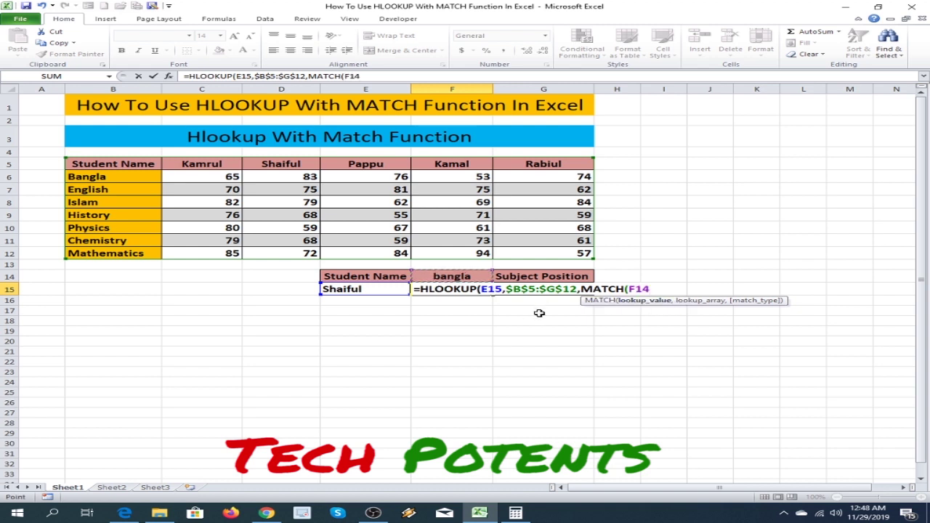
{"action": "type", "text": ","}
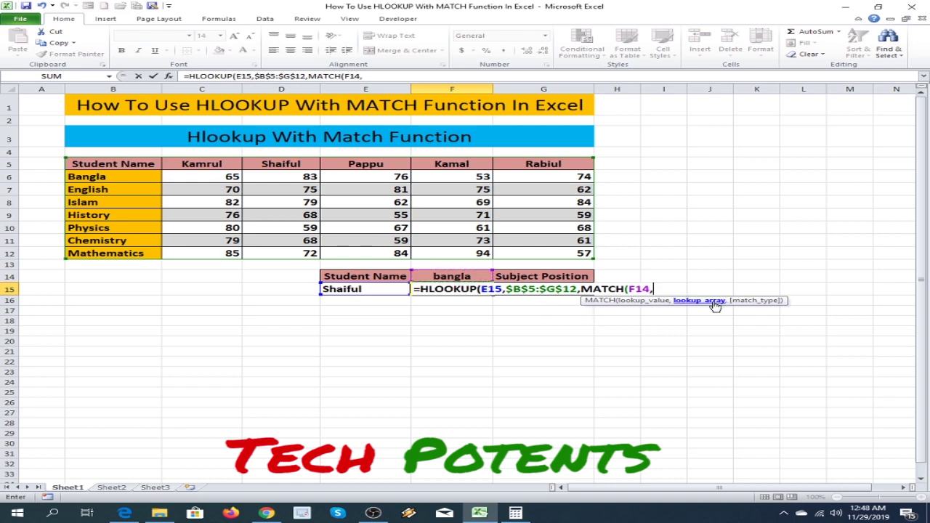
{"action": "left_click_drag", "start_coordinate": [126, 161], "coordinate": [125, 252]}
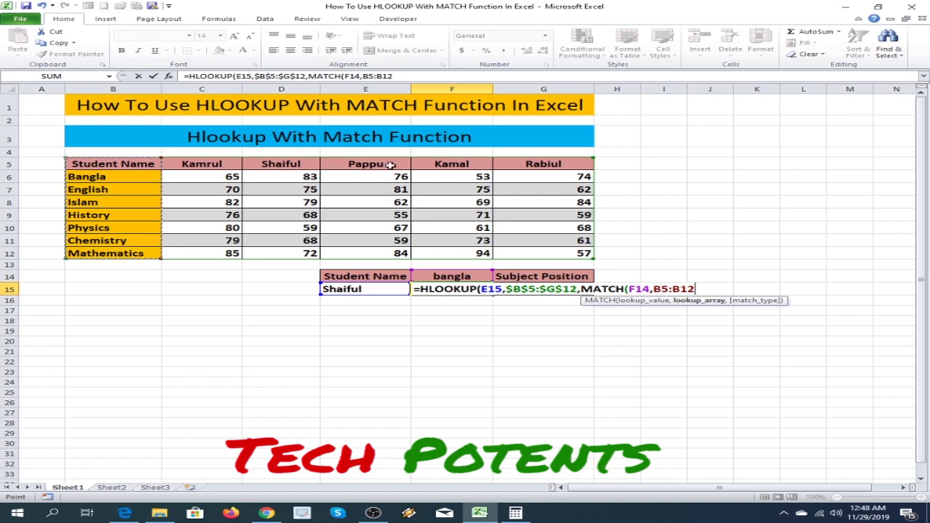
{"action": "type", "text": ","}
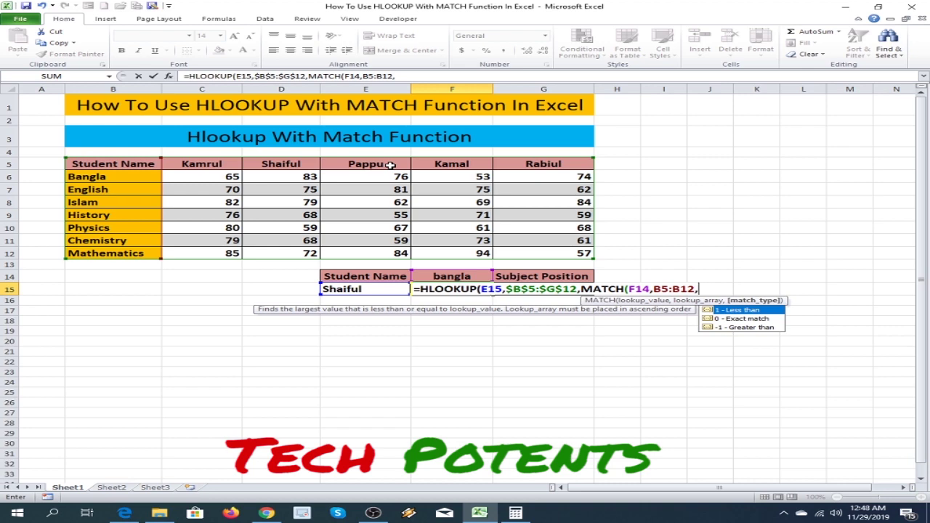
{"action": "type", "text": "0)"}
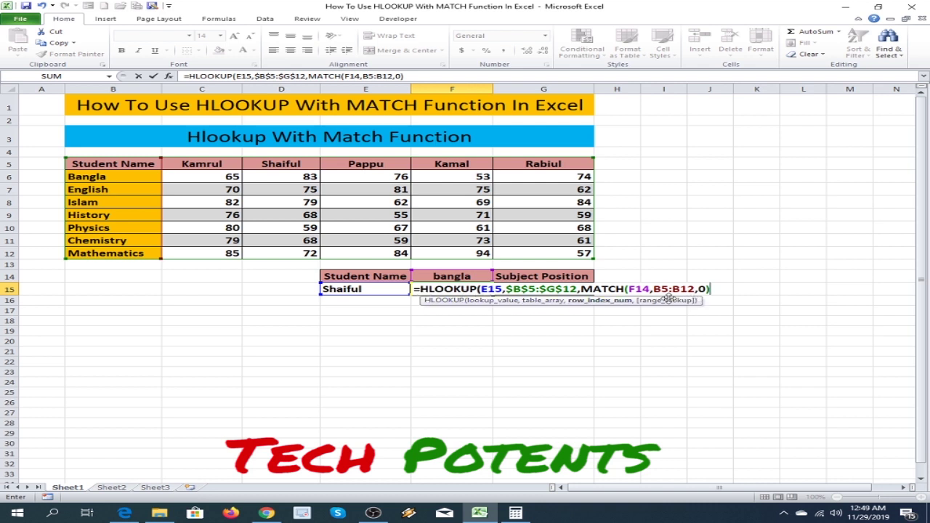
{"action": "type", "text": ",0"}
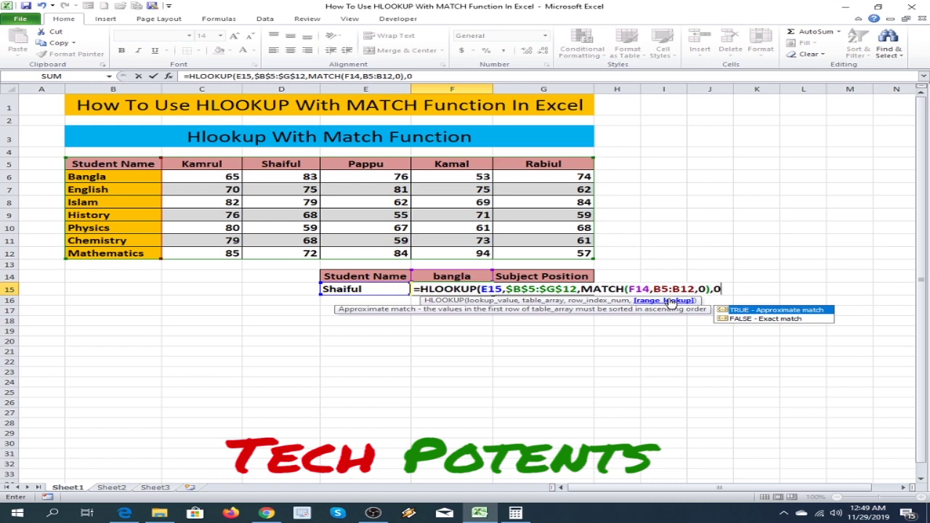
{"action": "type", "text": ")"}
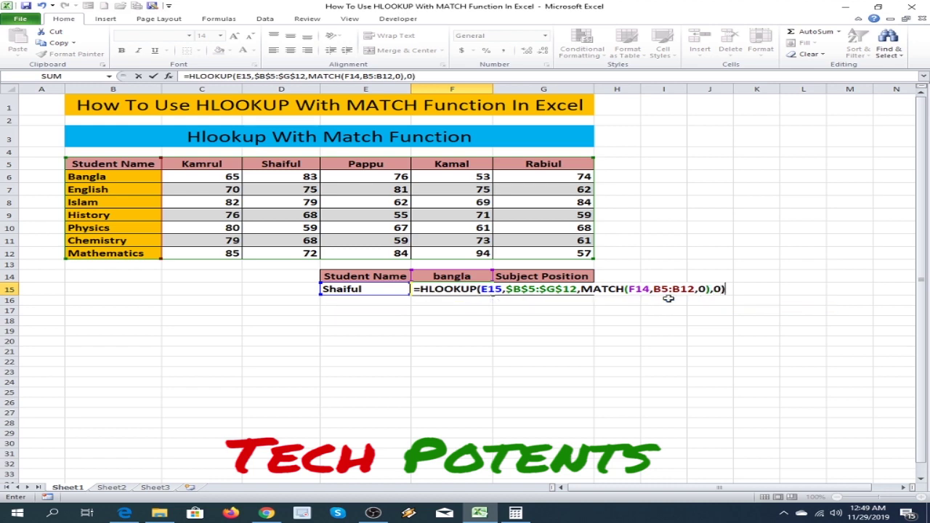
{"action": "key", "text": "Return"}
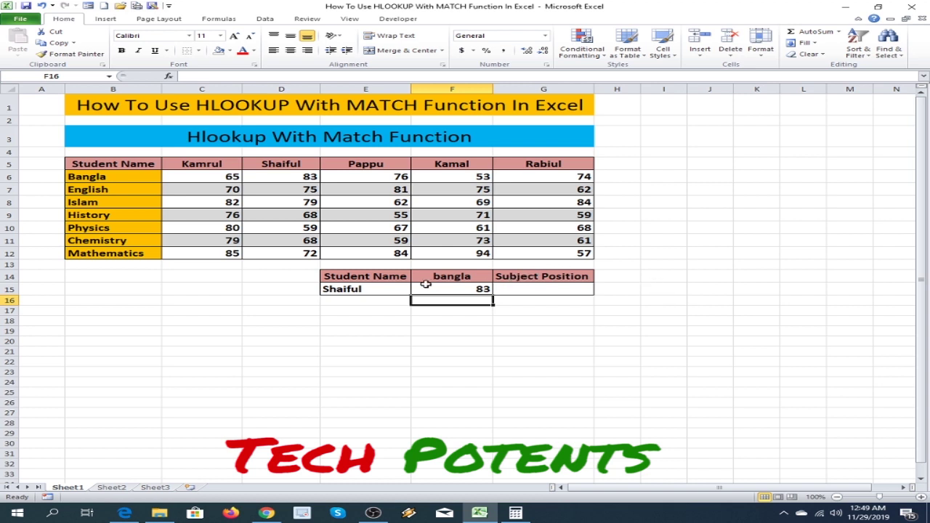
Step: Check the formula result in F15 against the student name in E15, the subject in F14 and the Bangla label in B6
{"action": "left_click", "coordinate": [484, 289]}
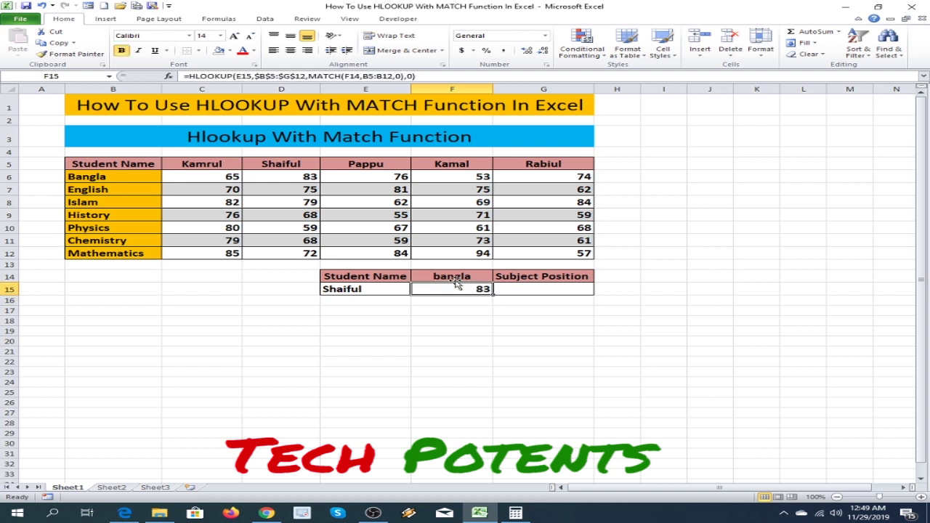
{"action": "left_click", "coordinate": [452, 277]}
{"action": "left_click", "coordinate": [481, 290]}
{"action": "left_click", "coordinate": [366, 289]}
{"action": "left_click", "coordinate": [446, 277]}
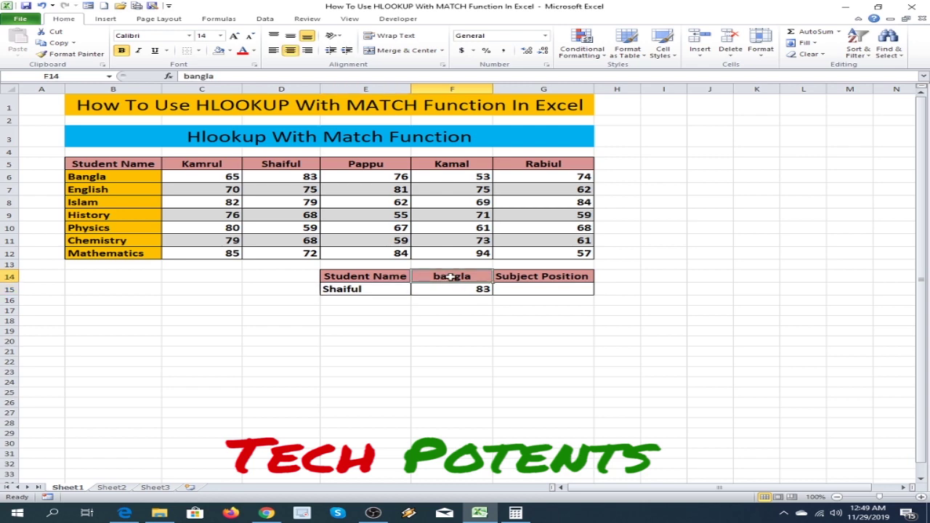
{"action": "left_click", "coordinate": [483, 290]}
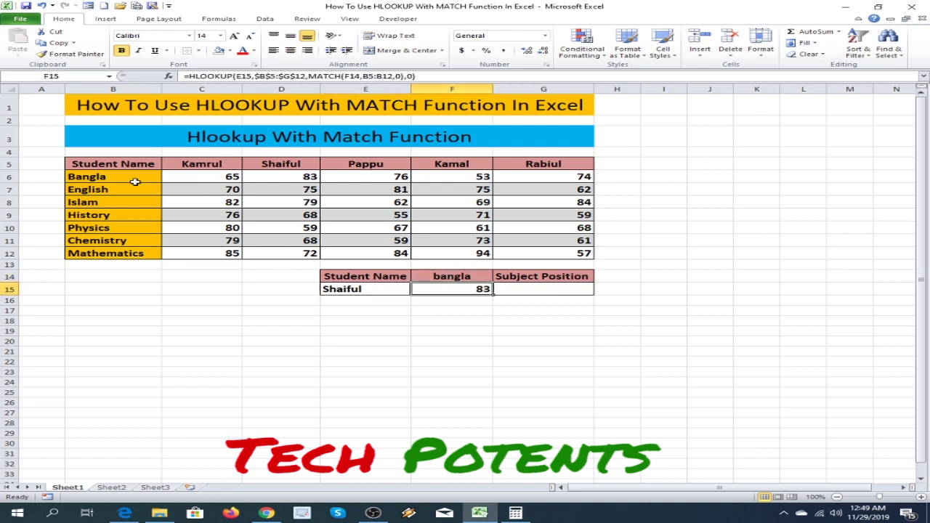
{"action": "left_click", "coordinate": [105, 179]}
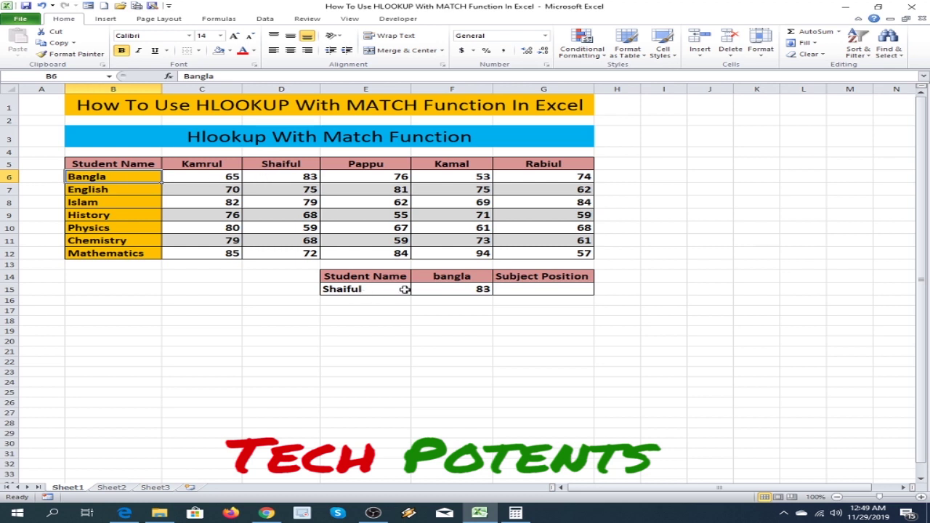
Step: Set the lookup subject in F14 to history and the student name in E15 to the student heading column F
{"action": "left_click", "coordinate": [443, 276]}
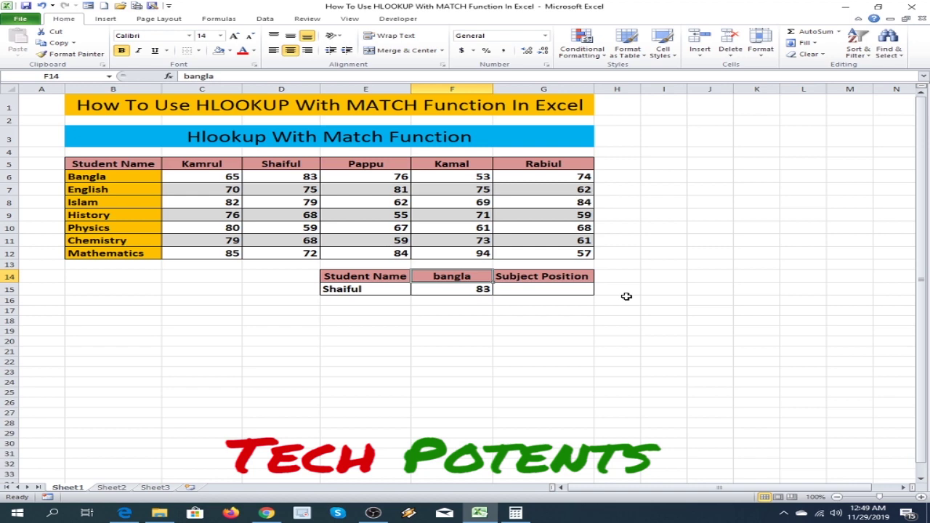
{"action": "type", "text": "hi"}
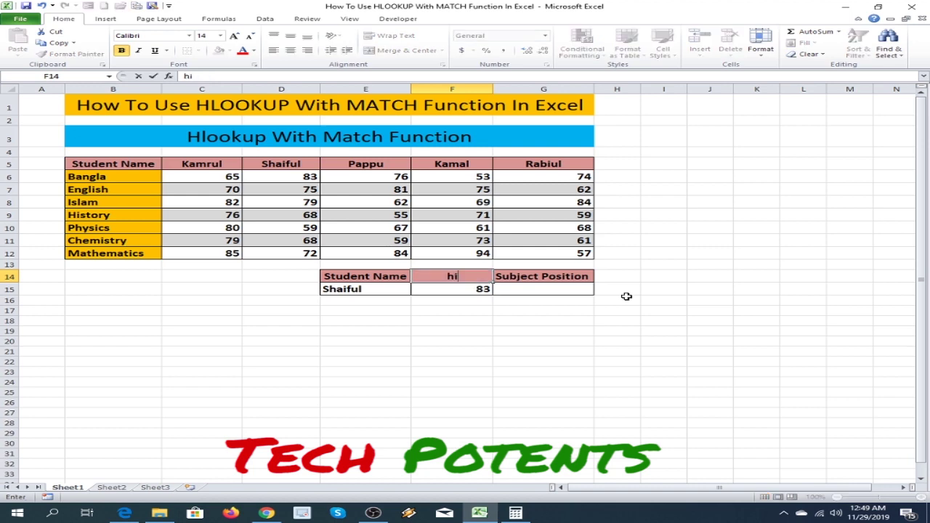
{"action": "type", "text": "story"}
{"action": "key", "text": "Tab"}
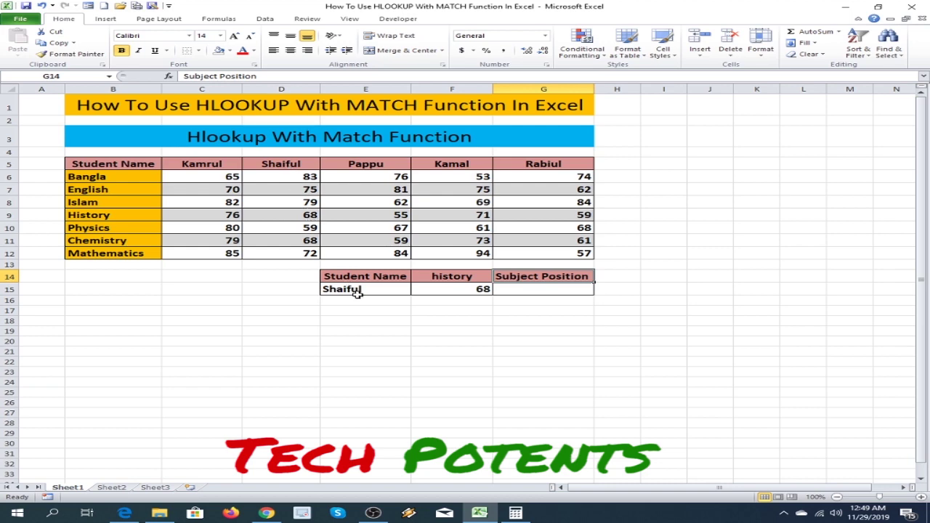
{"action": "left_click", "coordinate": [359, 290]}
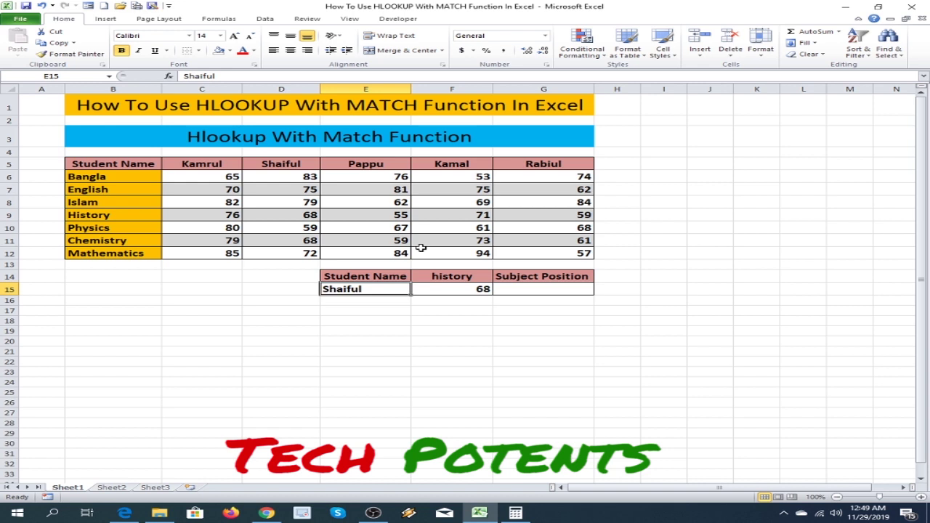
{"action": "type", "text": "kamal"}
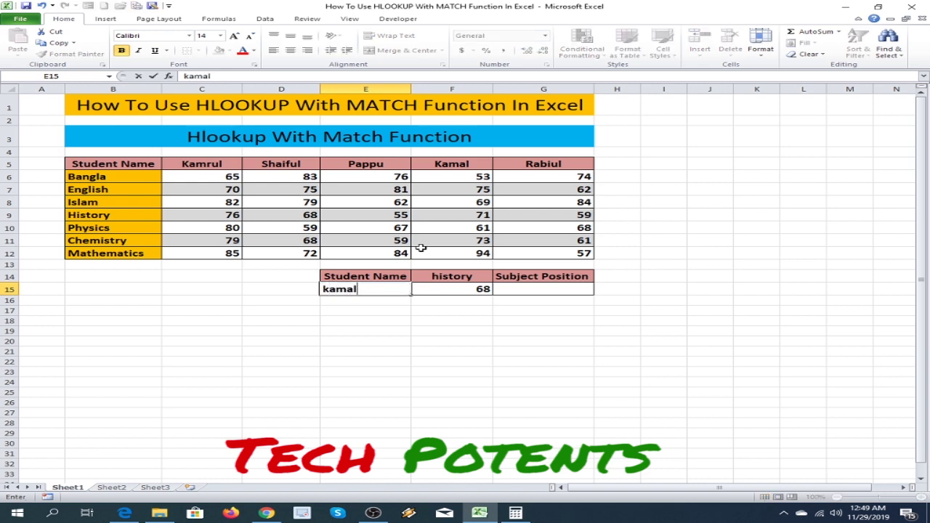
{"action": "key", "text": "Tab"}
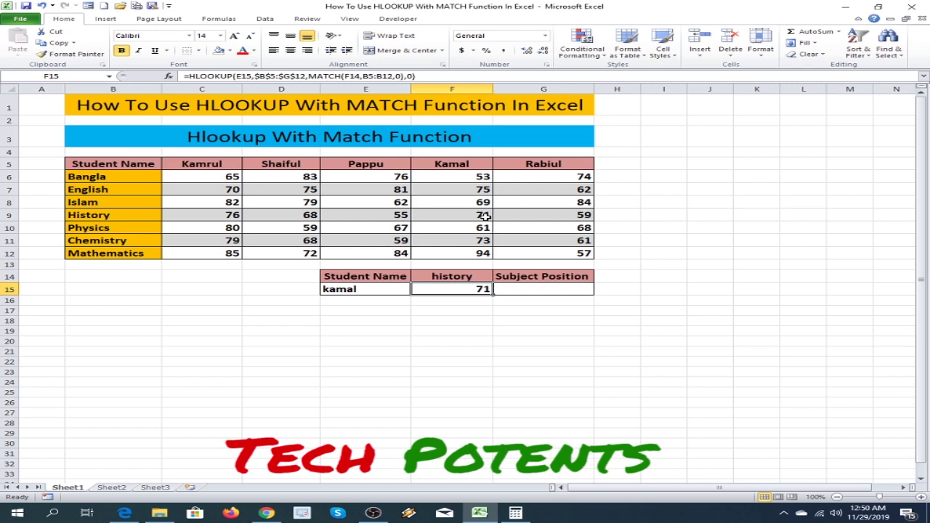
{"action": "left_click", "coordinate": [597, 322]}
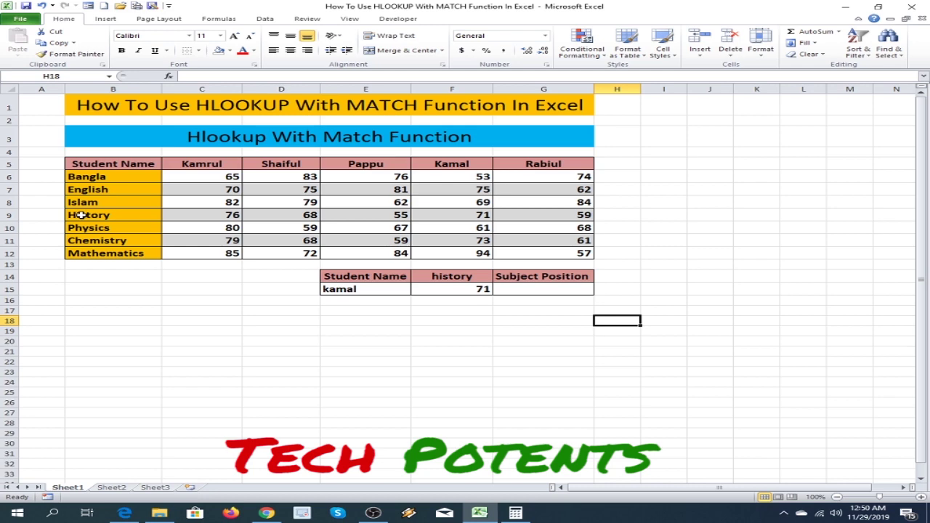
Step: Enter a MATCH formula in G15 that finds F14 in the absolute range $B$6:$B$12 with match type 0
{"action": "left_click", "coordinate": [551, 291]}
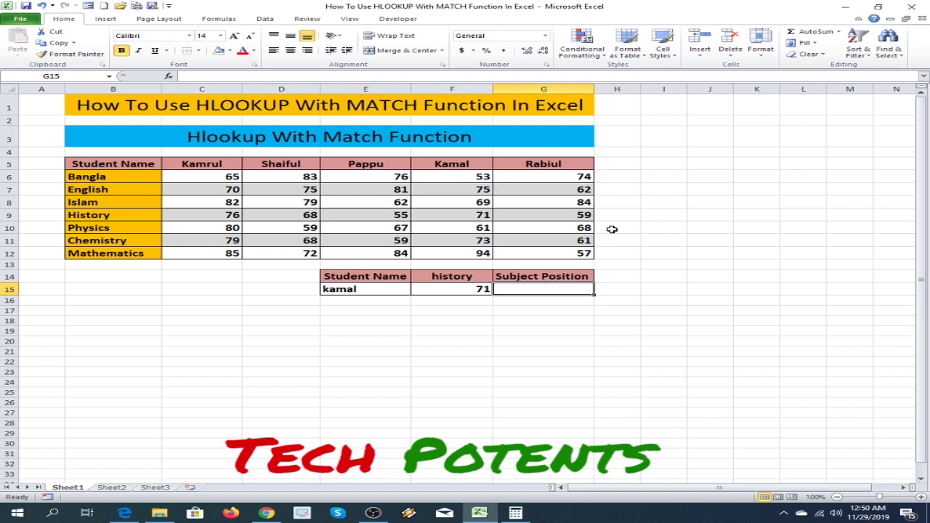
{"action": "type", "text": "=mat"}
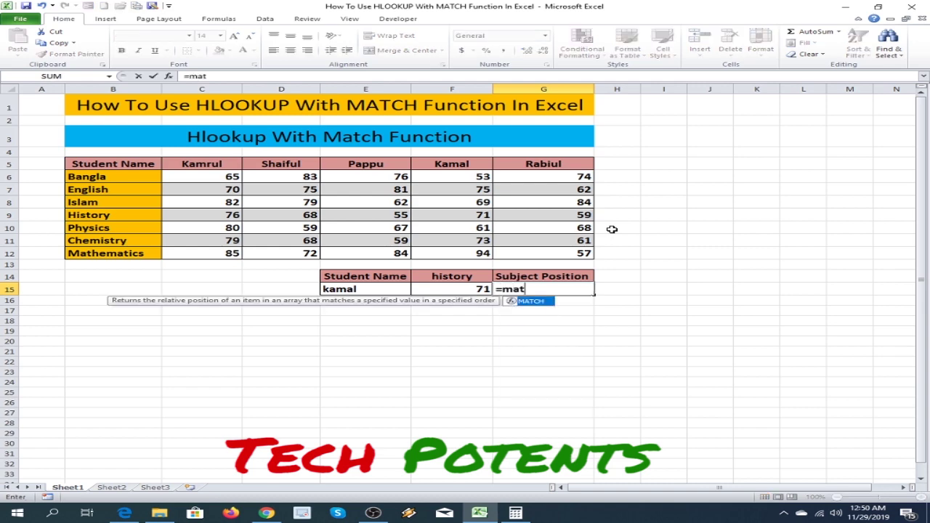
{"action": "key", "text": "Tab"}
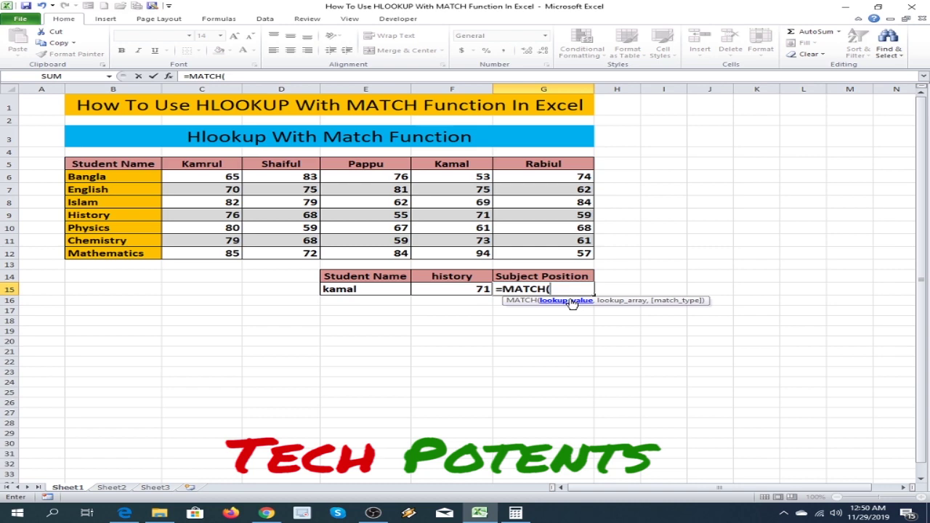
{"action": "left_click", "coordinate": [452, 277]}
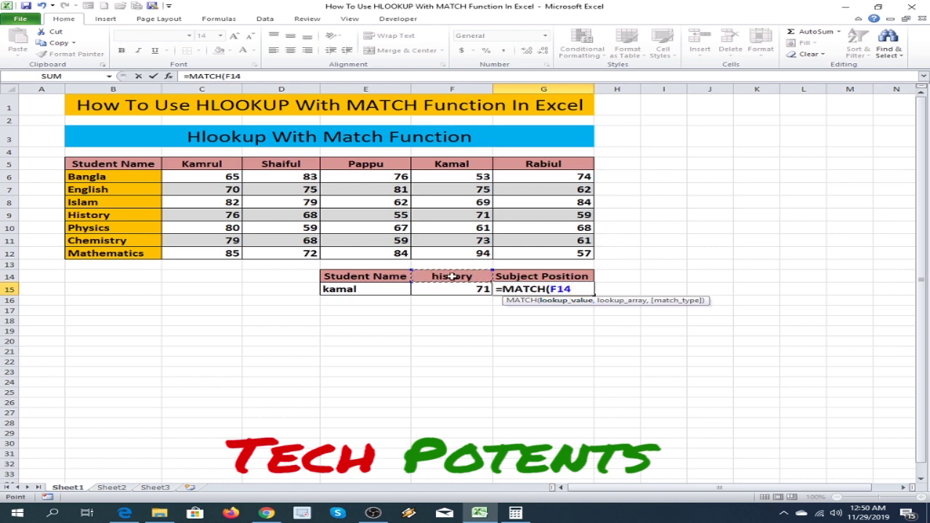
{"action": "type", "text": ","}
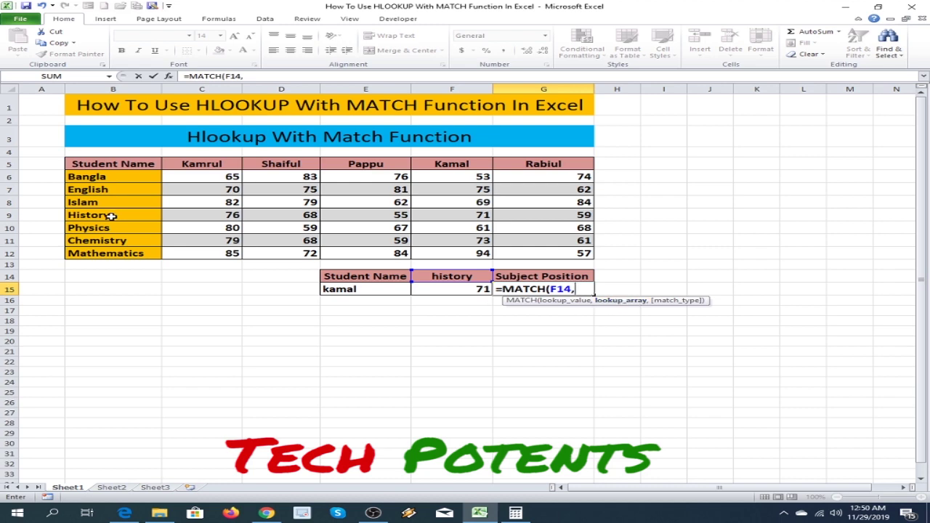
{"action": "left_click_drag", "start_coordinate": [95, 177], "coordinate": [114, 252]}
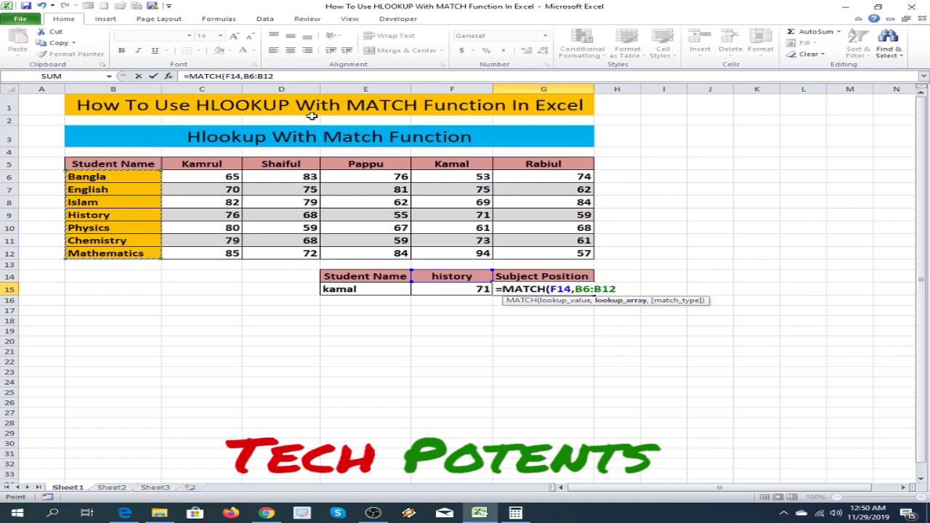
{"action": "key", "text": "F4"}
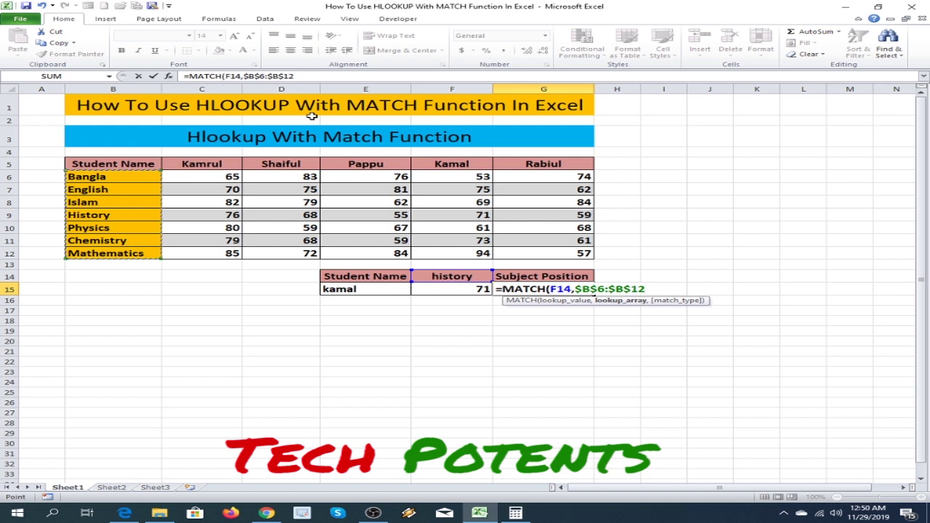
{"action": "type", "text": ","}
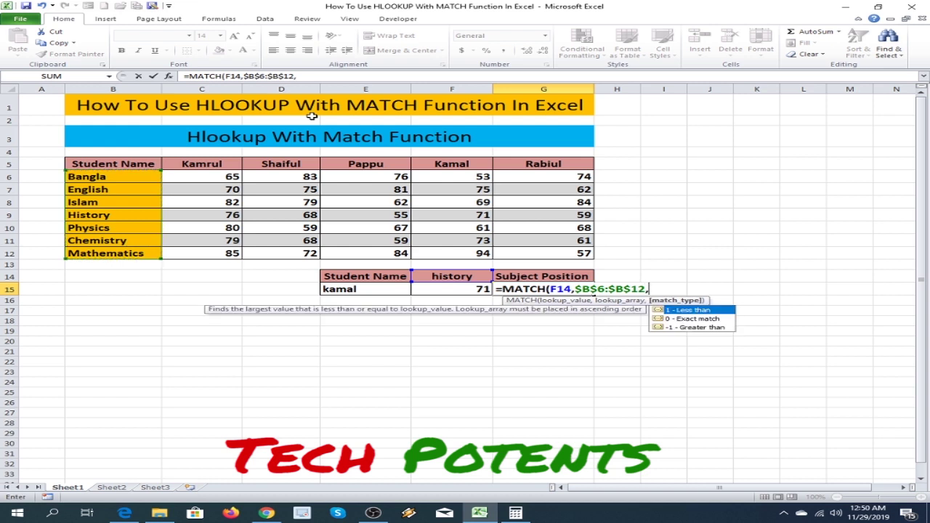
{"action": "type", "text": "0)"}
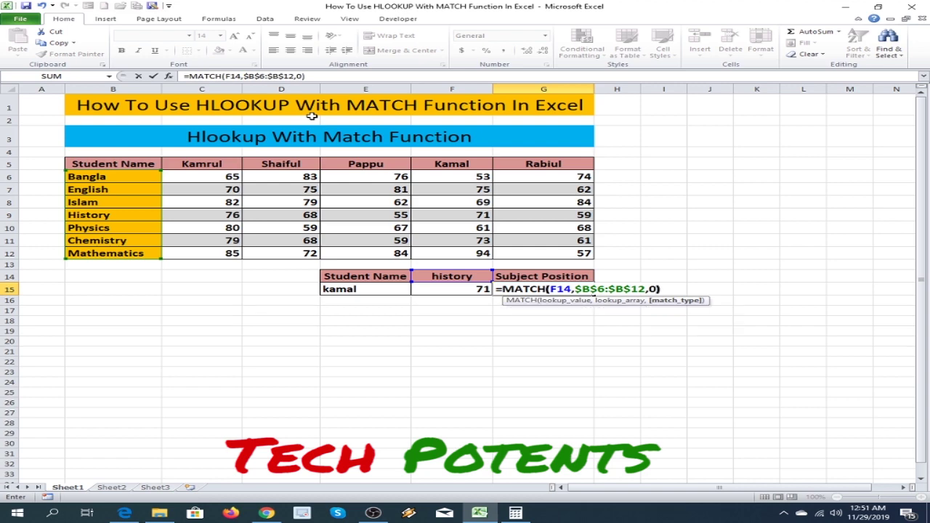
{"action": "key", "text": "Return"}
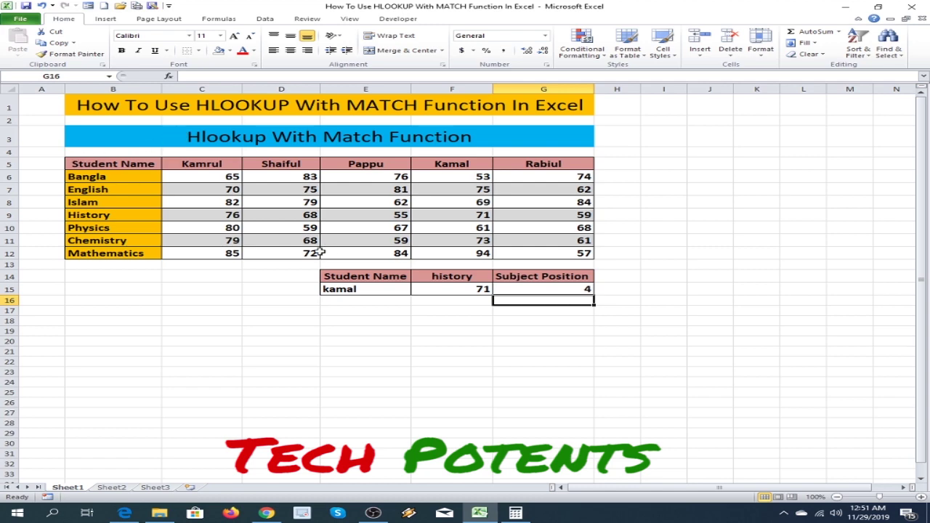
Step: Check the subject position in G15 by counting down the subject labels from Bangla in B6 to History in B9
{"action": "left_click", "coordinate": [675, 255]}
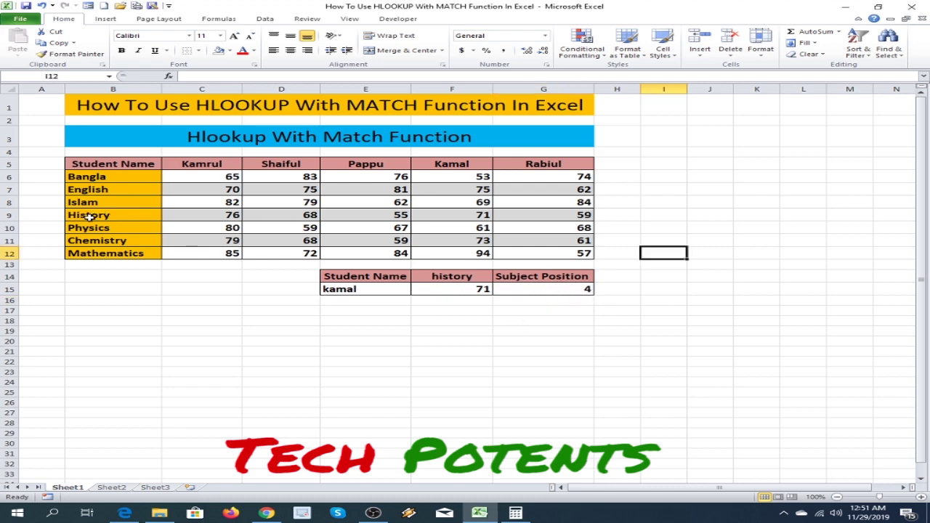
{"action": "left_click", "coordinate": [89, 215]}
{"action": "left_click", "coordinate": [106, 177]}
{"action": "left_click", "coordinate": [112, 188]}
{"action": "left_click", "coordinate": [111, 204]}
{"action": "left_click", "coordinate": [115, 216]}
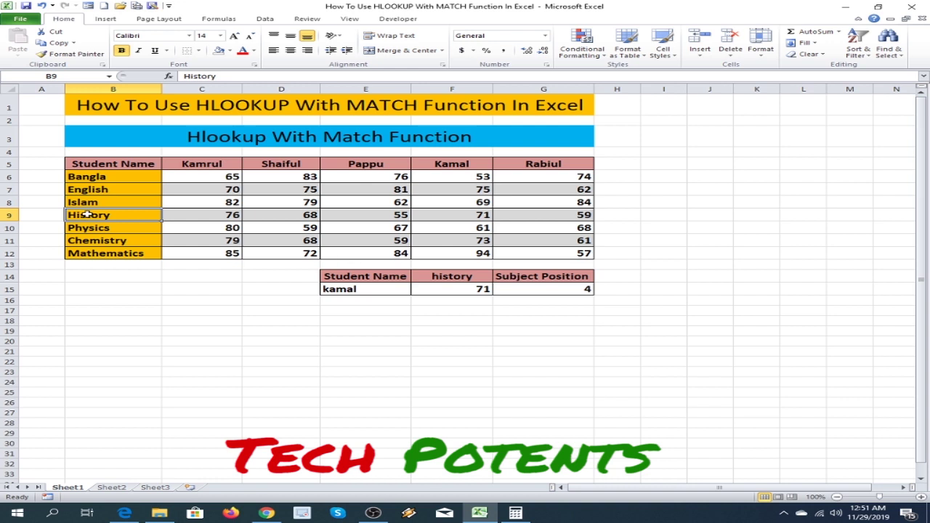
{"action": "left_click", "coordinate": [539, 341]}
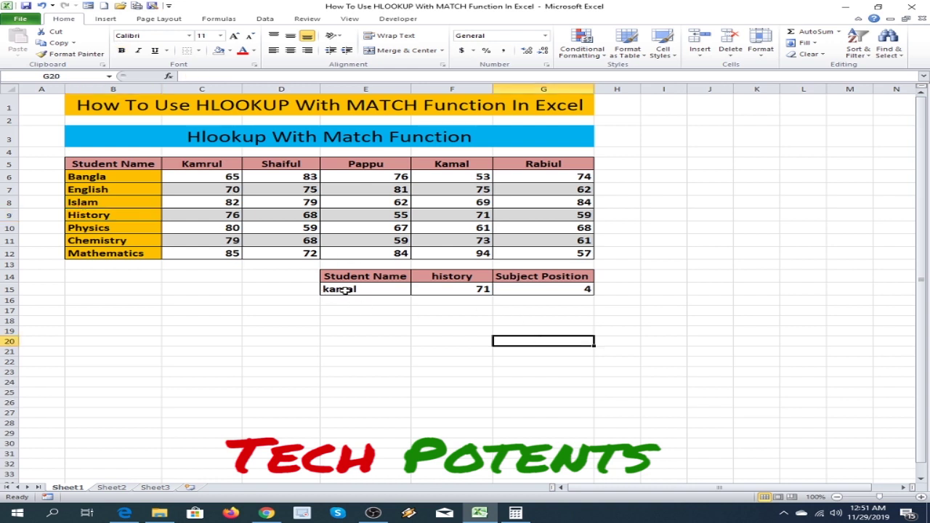
Step: Change the subject in F14 to mathematics and check the results against the mark in F12 and the position in G15
{"action": "left_click", "coordinate": [473, 278]}
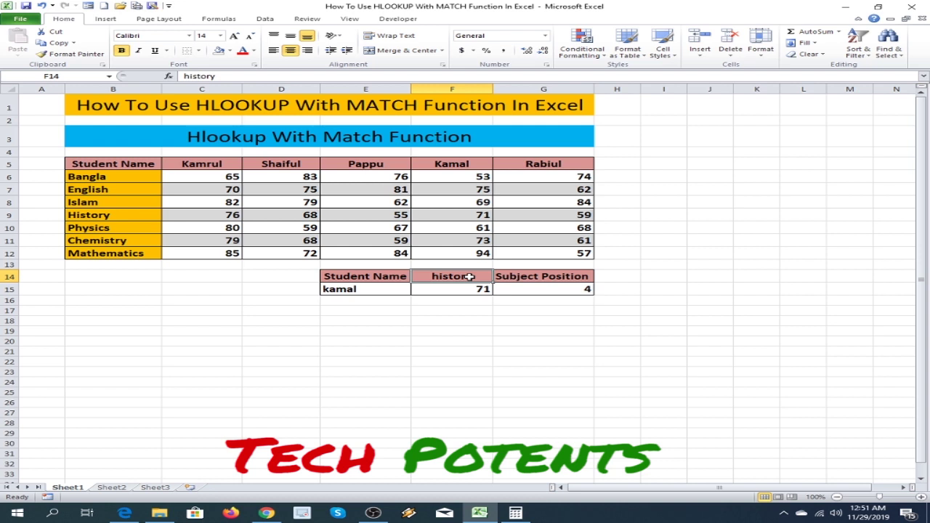
{"action": "type", "text": "mat"}
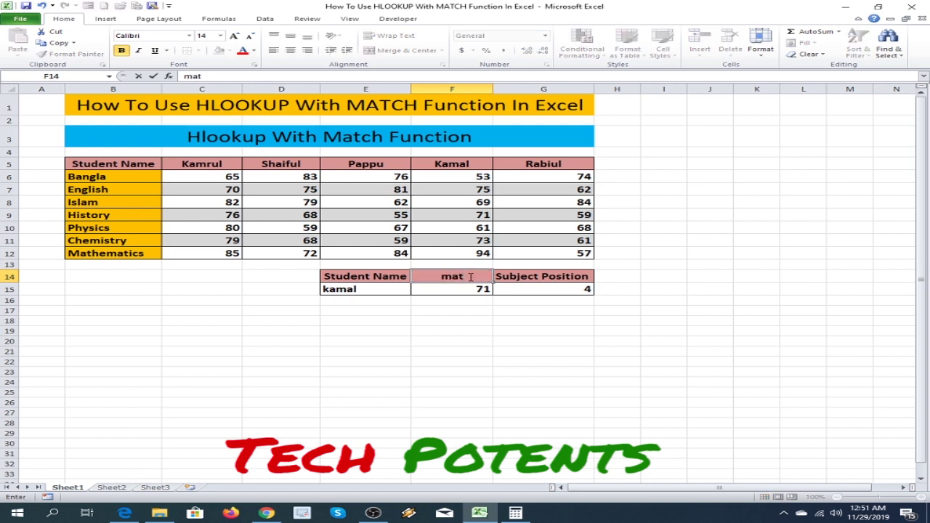
{"action": "type", "text": "h"}
{"action": "type", "text": "emati"}
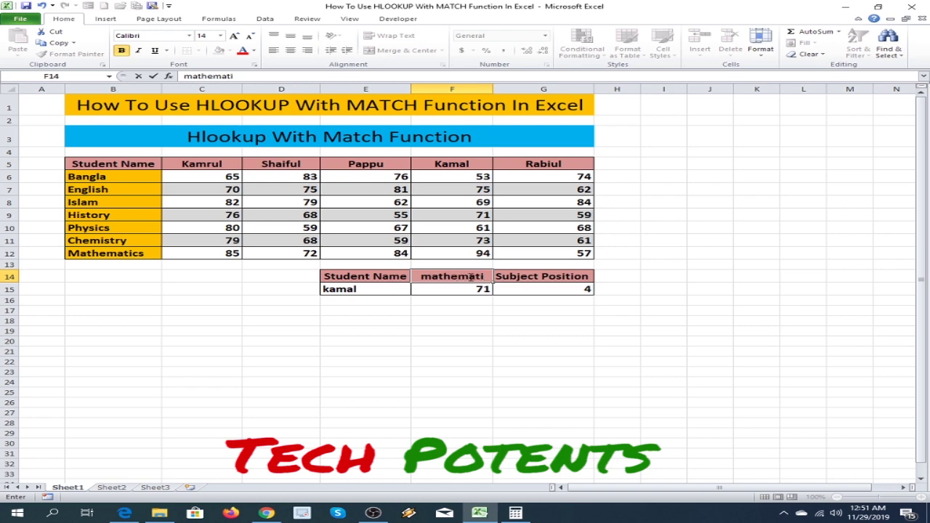
{"action": "type", "text": "cs"}
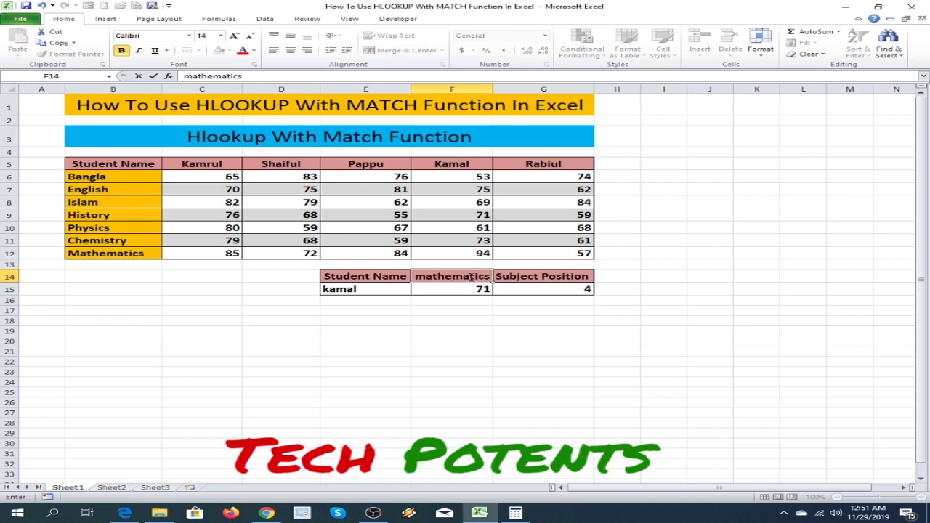
{"action": "key", "text": "Tab"}
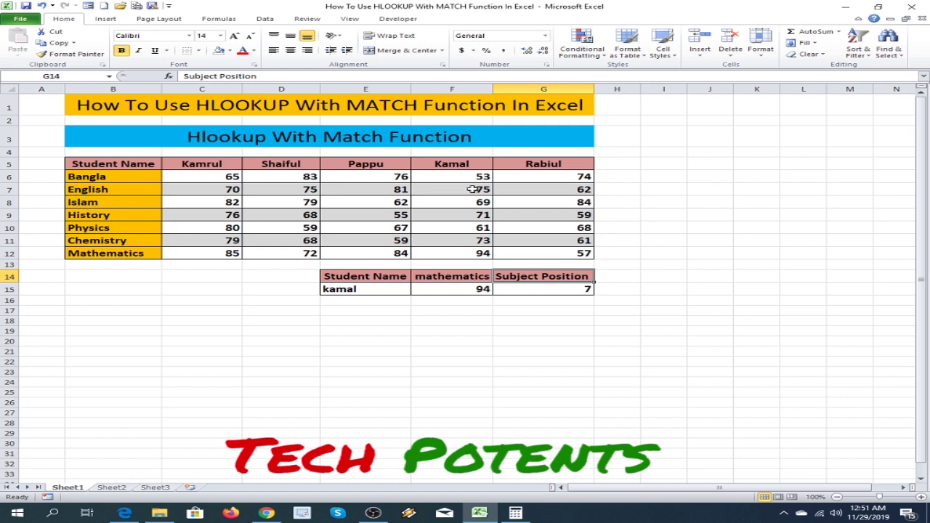
{"action": "left_click", "coordinate": [466, 253]}
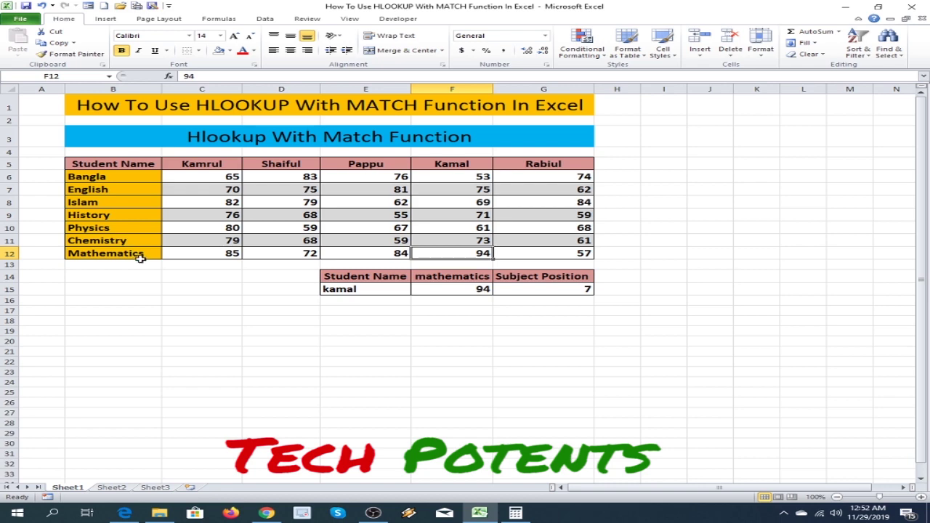
{"action": "left_click", "coordinate": [582, 289]}
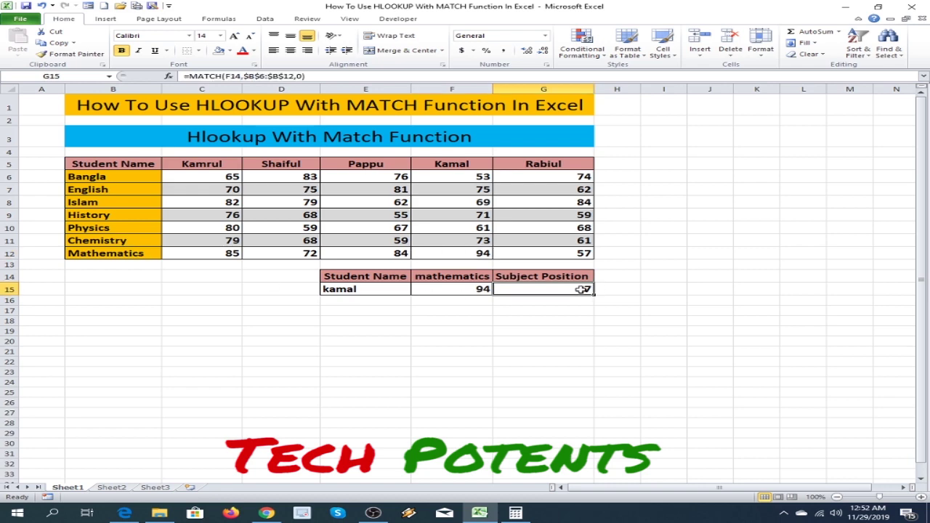